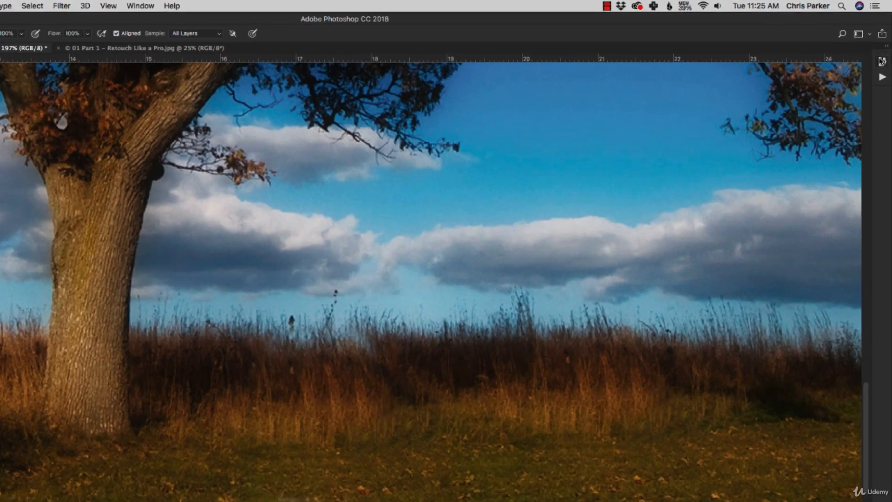
Restore 729.jpg to its opened state from the history to bring back the couple on the bench.
click(882, 61)
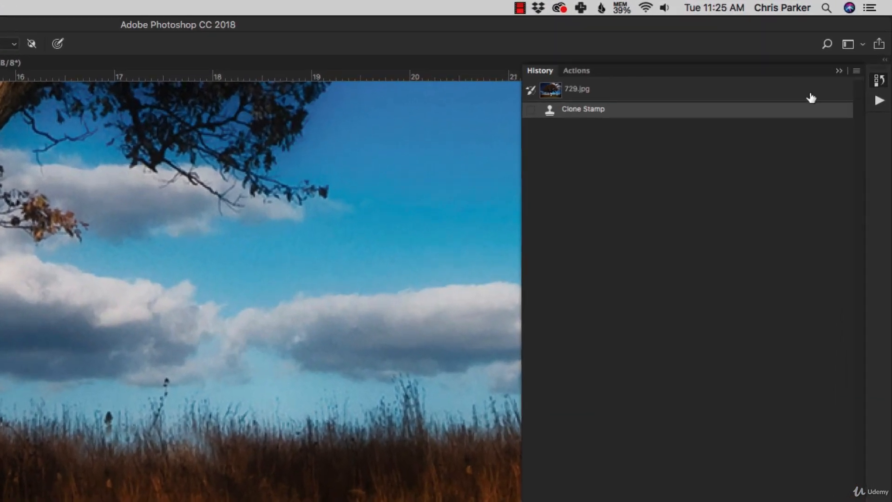
click(674, 69)
click(429, 287)
key(super+z)
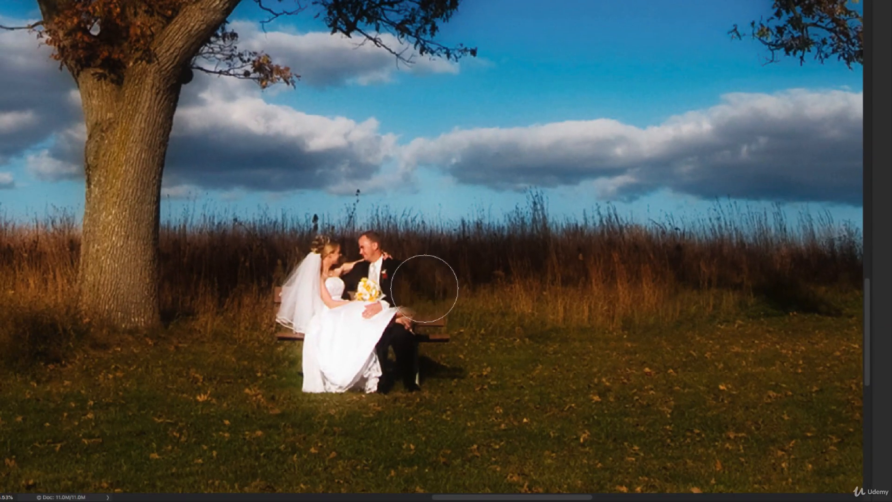
Try cloning over the seated couple and across the tree trunk in one continuous Clone Stamp stroke, and undo it.
mouse_move(425, 289)
mouse_down()
mouse_move(388, 310)
mouse_move(416, 306)
mouse_move(417, 329)
mouse_move(383, 271)
mouse_move(366, 258)
mouse_move(326, 258)
mouse_move(307, 306)
mouse_move(339, 344)
mouse_move(313, 372)
mouse_move(435, 370)
mouse_move(368, 314)
mouse_move(342, 311)
mouse_up()
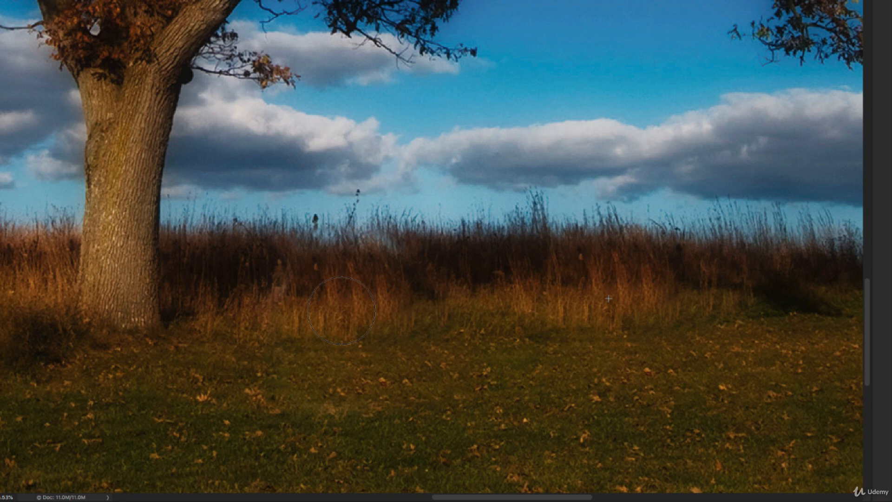
mouse_move(342, 311)
mouse_down()
mouse_move(53, 303)
mouse_move(44, 301)
mouse_move(53, 264)
mouse_move(120, 260)
mouse_move(131, 325)
mouse_move(125, 341)
mouse_move(96, 354)
mouse_move(63, 343)
mouse_move(50, 320)
mouse_move(41, 367)
mouse_move(82, 379)
mouse_move(122, 373)
mouse_move(118, 329)
mouse_move(101, 339)
mouse_move(114, 353)
mouse_move(106, 333)
mouse_move(102, 352)
mouse_move(81, 331)
mouse_move(102, 334)
mouse_up()
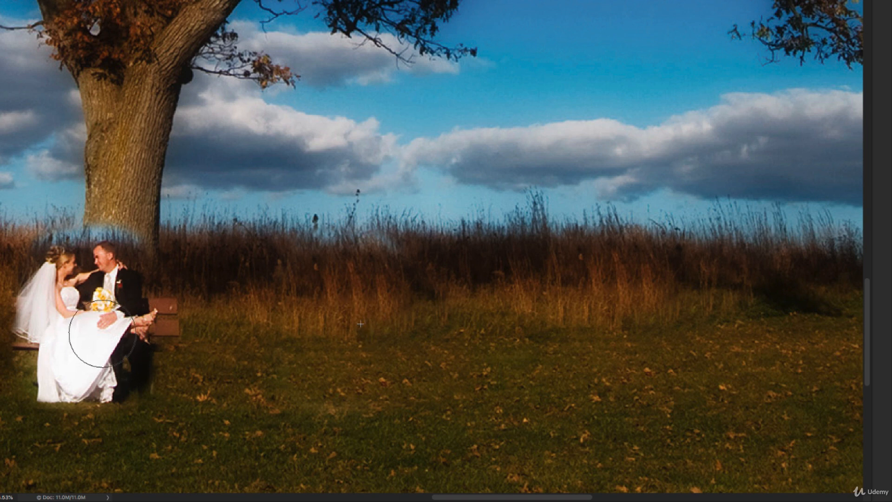
key(ctrl+z)
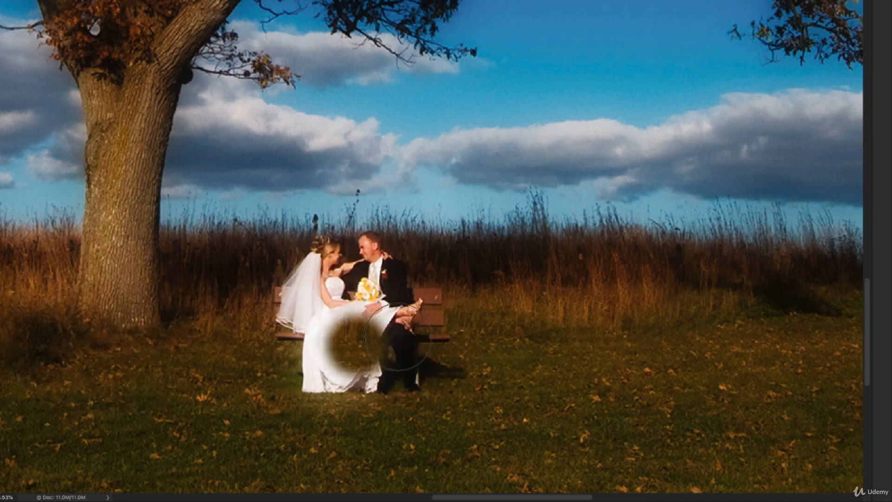
Clone grass over the couple on the bench, and clone a freshly sampled patch of the field over the tree trunk.
mouse_move(404, 297)
mouse_down()
mouse_move(368, 259)
mouse_move(313, 266)
mouse_move(297, 364)
mouse_move(428, 374)
mouse_move(330, 332)
mouse_move(407, 309)
mouse_move(445, 320)
mouse_up()
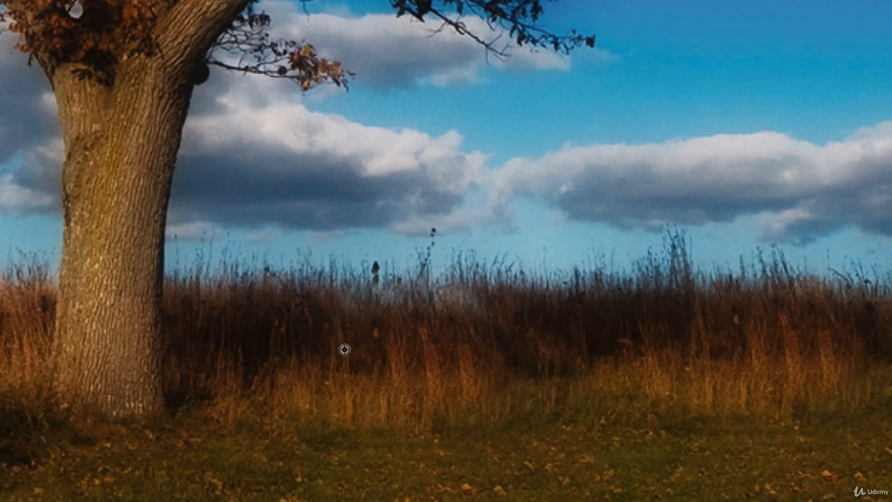
alt+click(345, 349)
mouse_move(145, 320)
mouse_down()
mouse_move(138, 386)
mouse_move(95, 326)
mouse_up()
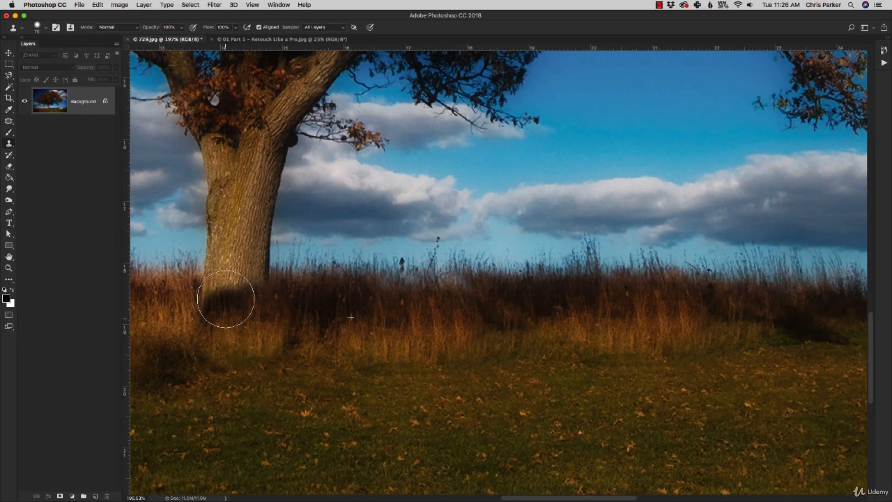
mouse_move(226, 299)
mouse_down()
mouse_move(260, 290)
mouse_move(258, 239)
mouse_move(222, 252)
mouse_move(224, 212)
mouse_move(258, 215)
mouse_move(269, 157)
mouse_move(220, 158)
mouse_move(226, 217)
mouse_move(210, 298)
mouse_move(223, 315)
mouse_up()
click(340, 314)
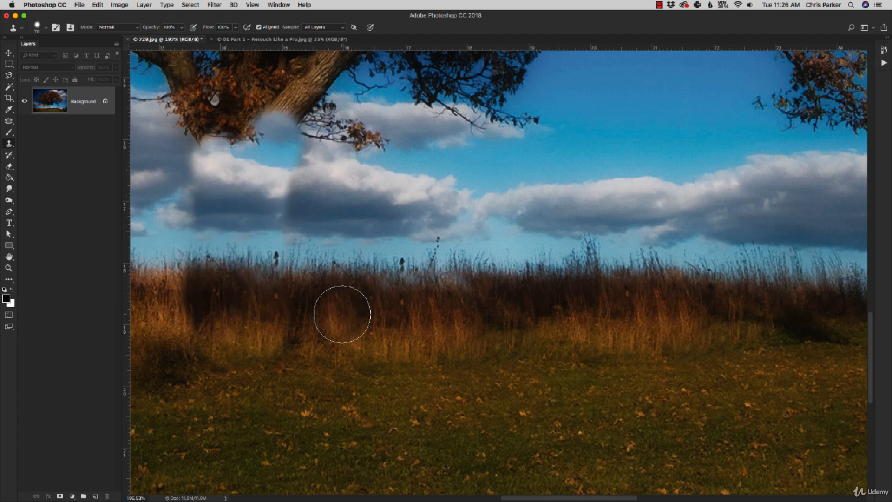
Discard the cloning on the couple and trunk by reverting to the initial 729.jpg snapshot.
click(884, 50)
click(803, 57)
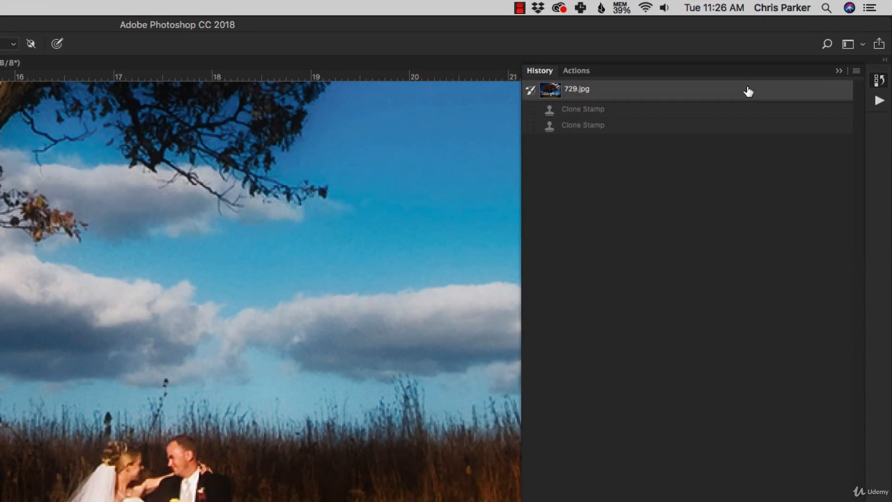
click(628, 46)
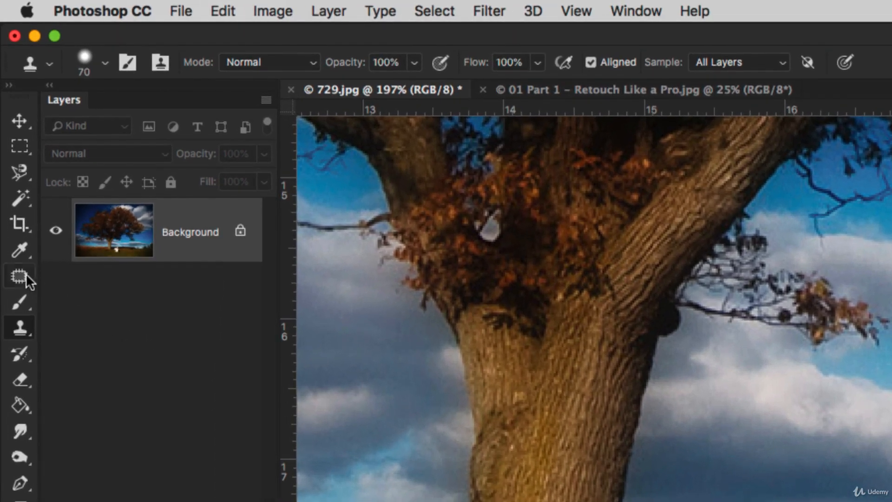
Activate the Spot Healing Brush Tool and look over the other healing tools grouped with it.
click(9, 119)
right_click(21, 272)
click(93, 273)
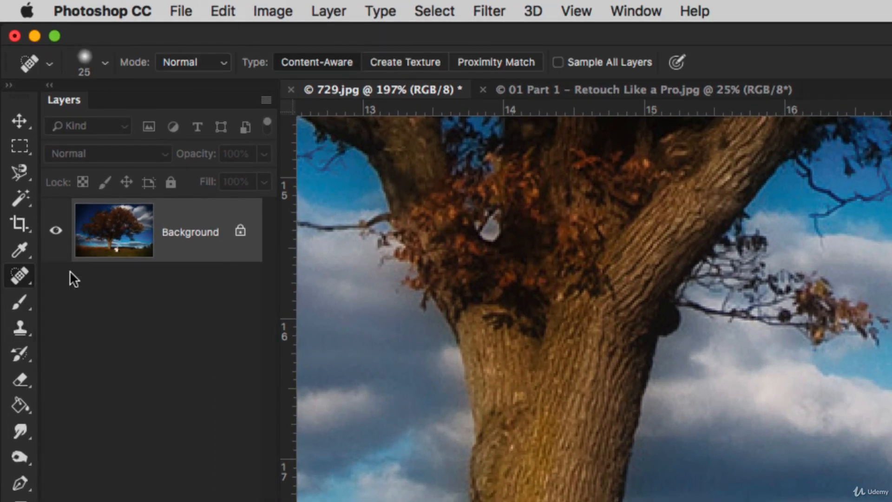
right_click(21, 277)
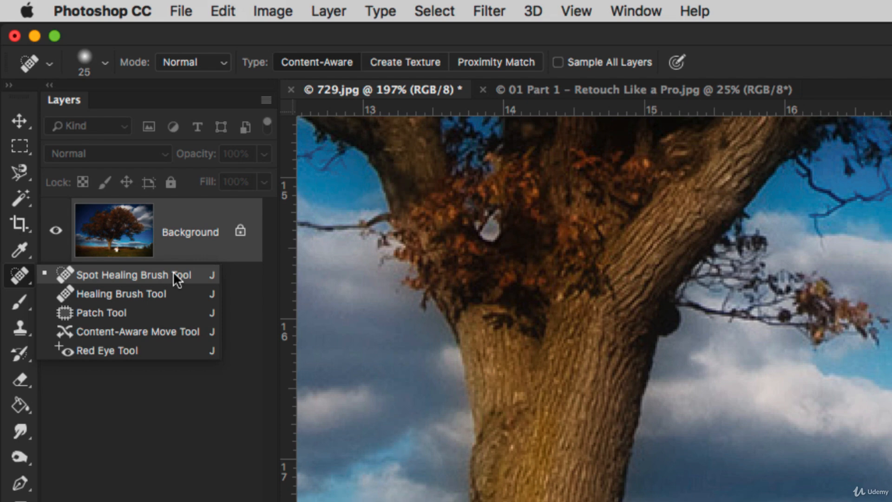
Switch to the portrait 01 Part 1 – Retouch Like a Pro.jpg and remove the forehead blemish with the Spot Healing Brush.
click(597, 88)
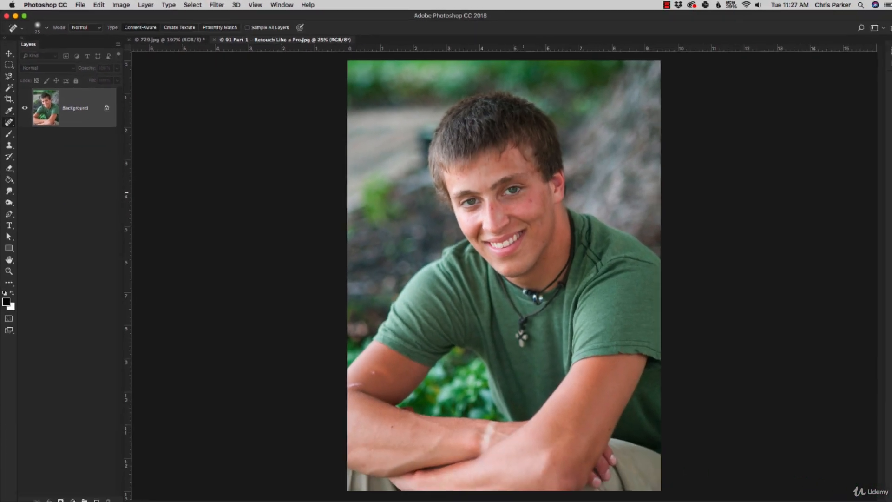
key(z)
drag(435, 148, 586, 290)
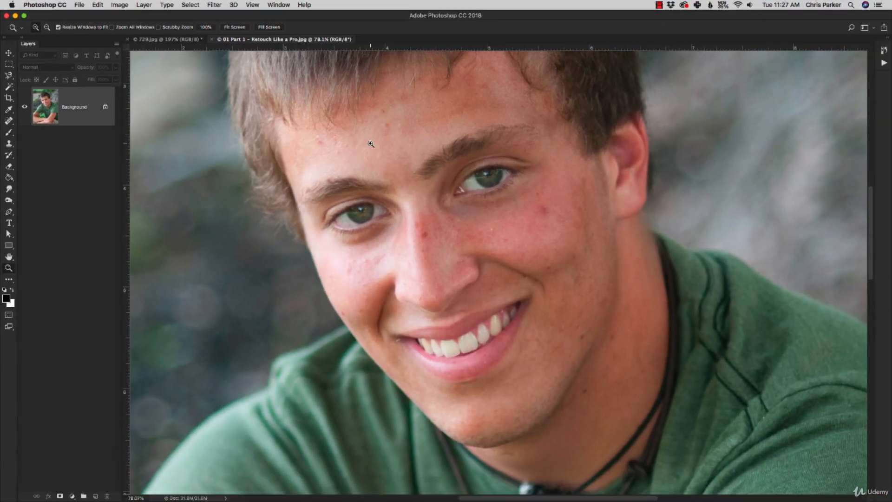
key(j)
click(387, 123)
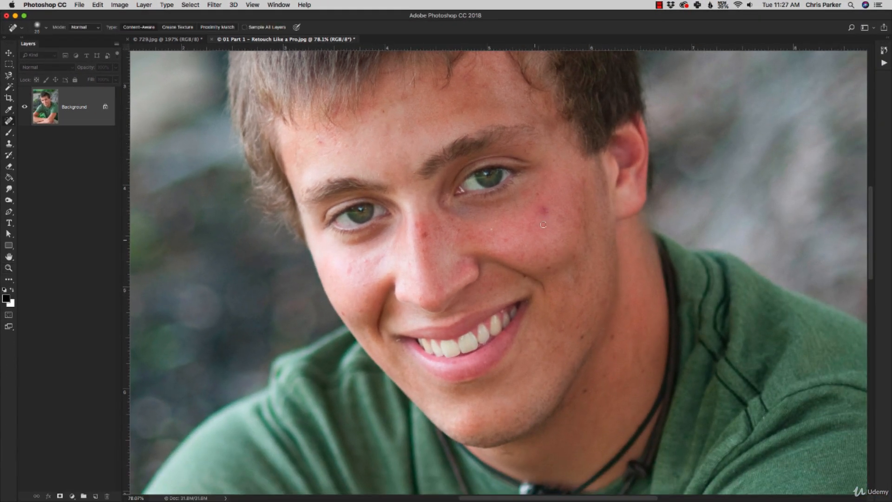
Spot-heal the blemishes on the man's left cheek, the bridge of his nose and the side of his neck.
drag(544, 207, 533, 218)
click(426, 236)
drag(415, 223, 420, 229)
drag(586, 338, 583, 338)
click(524, 276)
click(548, 268)
click(492, 229)
Spot-heal the small blemishes and red marks on the man's right cheek, beside the mouth and below the eye.
click(362, 314)
click(359, 309)
click(364, 306)
click(366, 297)
click(359, 308)
click(360, 311)
click(364, 261)
mouse_move(356, 262)
mouse_down()
mouse_move(350, 273)
mouse_move(365, 275)
mouse_up()
click(361, 270)
click(356, 268)
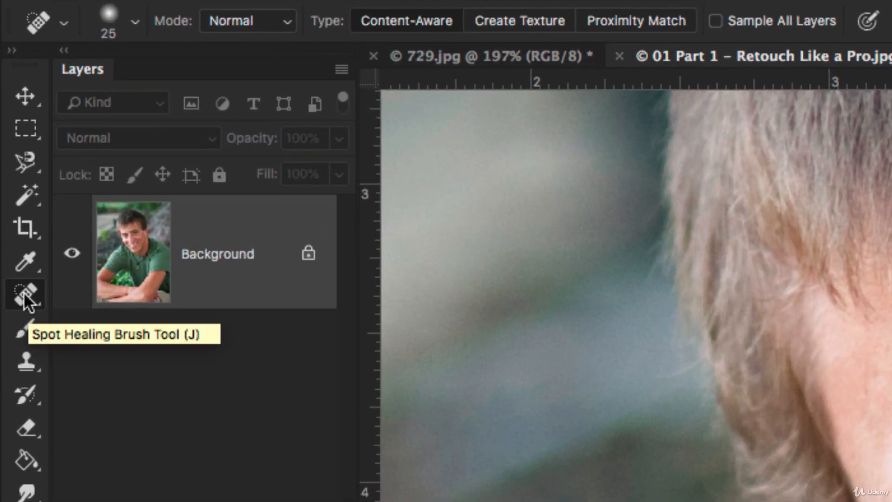
Use the Healing Brush Tool to sample clean forehead skin and paint it over the spots above the man's right eyebrow.
click(25, 297)
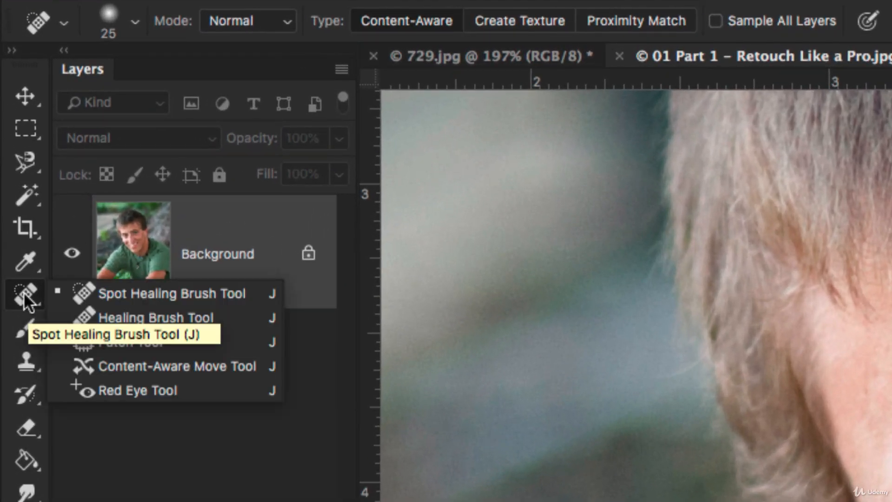
click(108, 313)
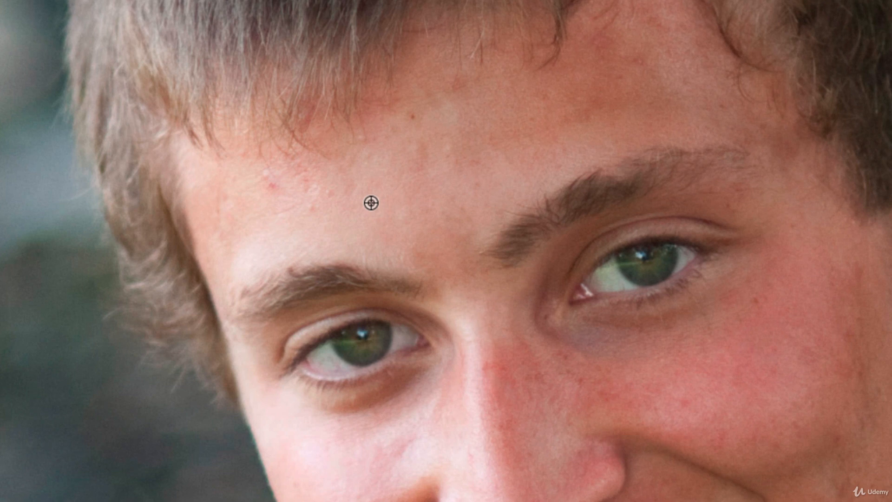
alt+click(371, 203)
click(312, 211)
click(364, 250)
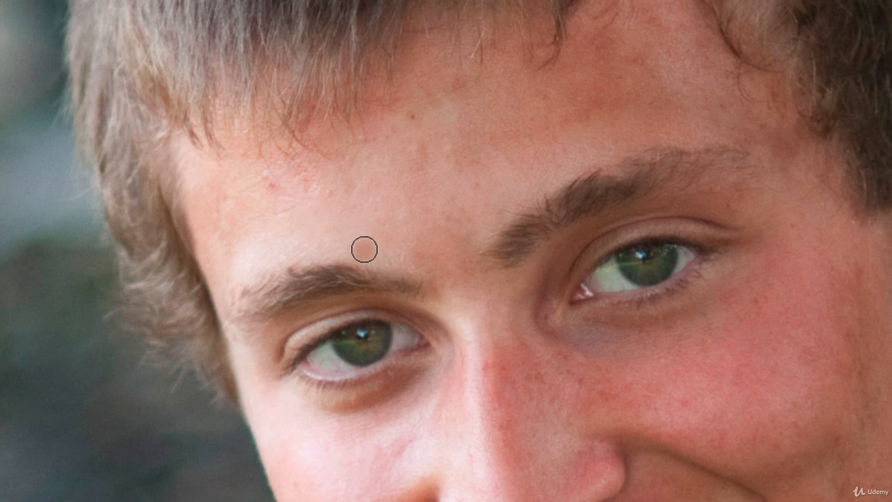
click(335, 207)
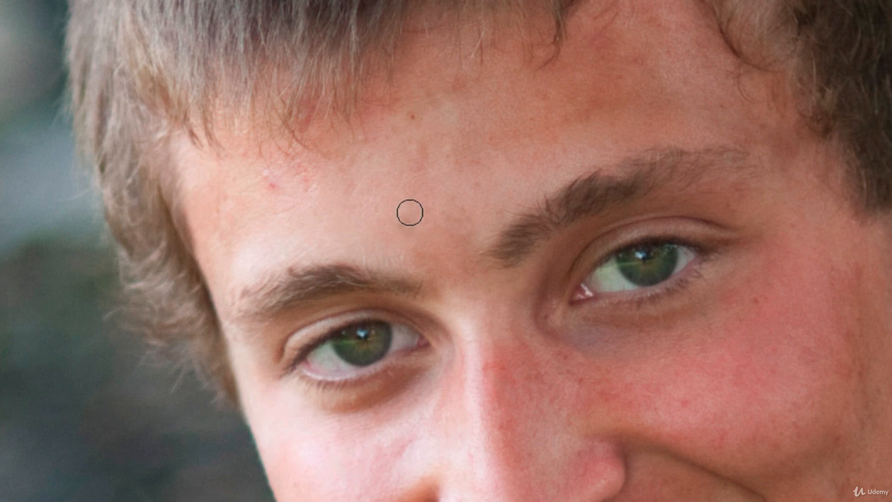
click(413, 117)
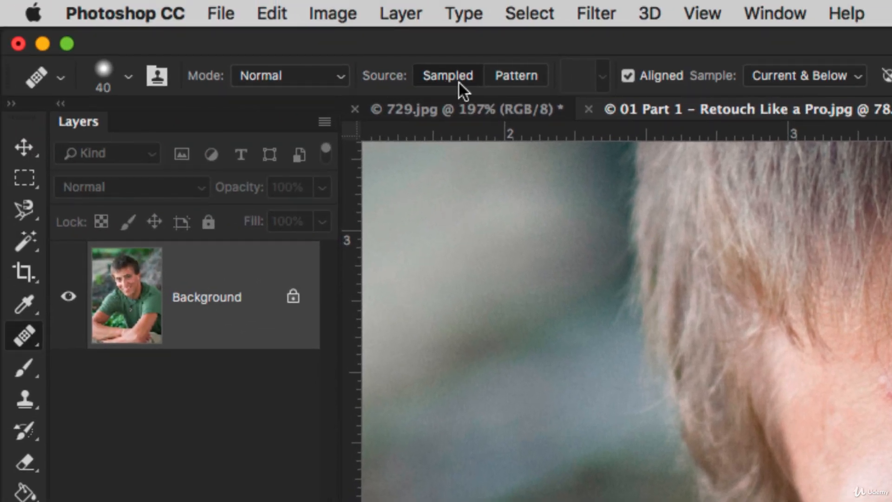
Switch back to 729.jpg and outline the couple and their bench with the Patch Tool.
click(340, 75)
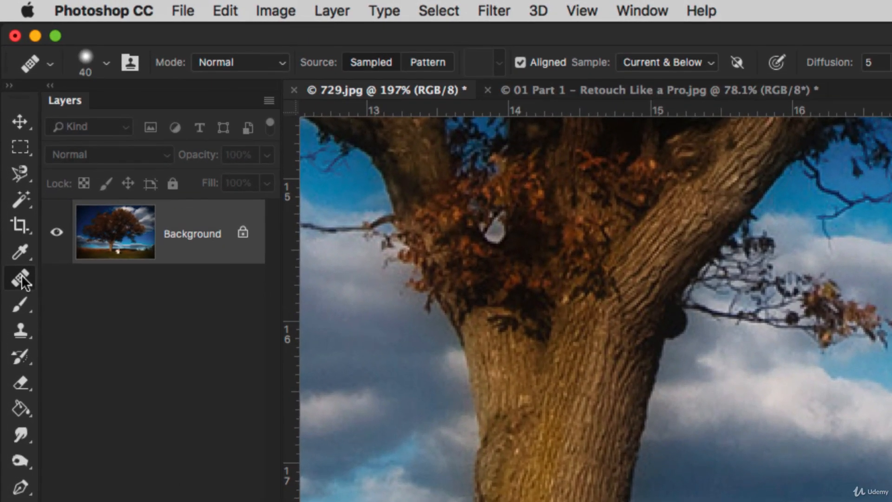
right_click(9, 120)
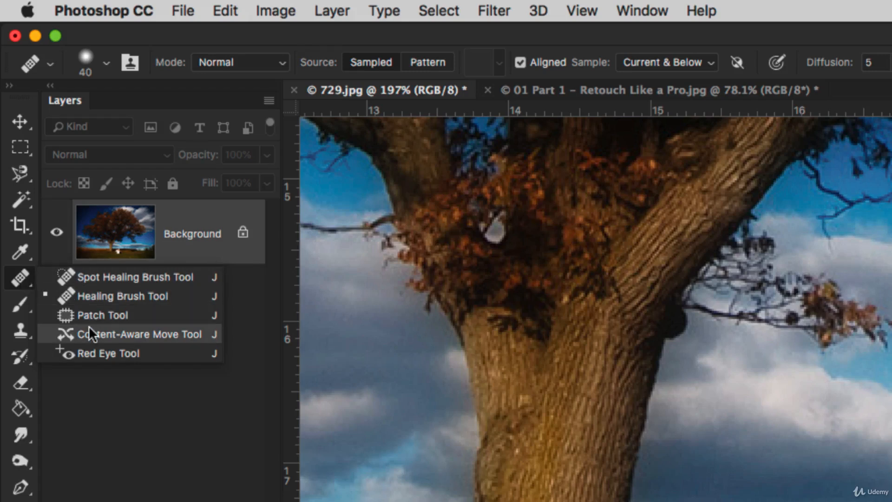
click(97, 314)
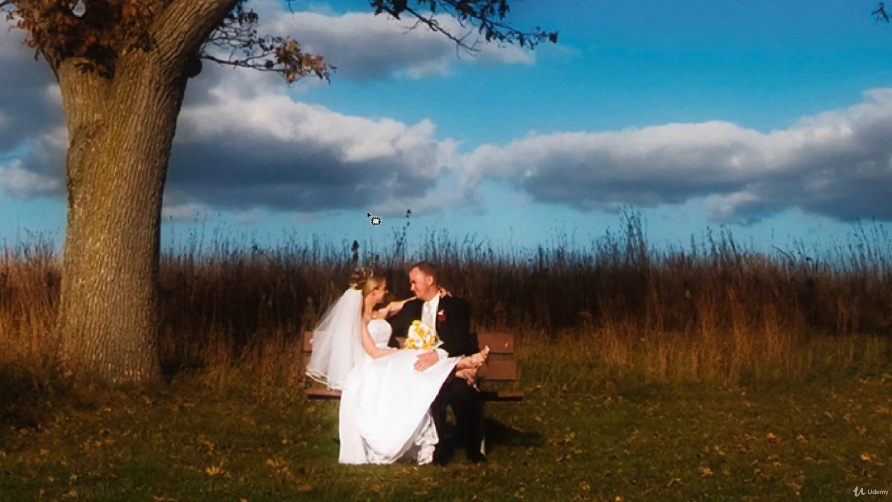
key(l)
mouse_move(375, 261)
mouse_down()
mouse_move(339, 264)
mouse_move(291, 325)
mouse_move(288, 381)
mouse_move(311, 455)
mouse_move(358, 482)
mouse_move(416, 487)
mouse_move(502, 483)
mouse_move(554, 452)
mouse_move(525, 325)
mouse_move(439, 258)
mouse_move(374, 262)
mouse_up()
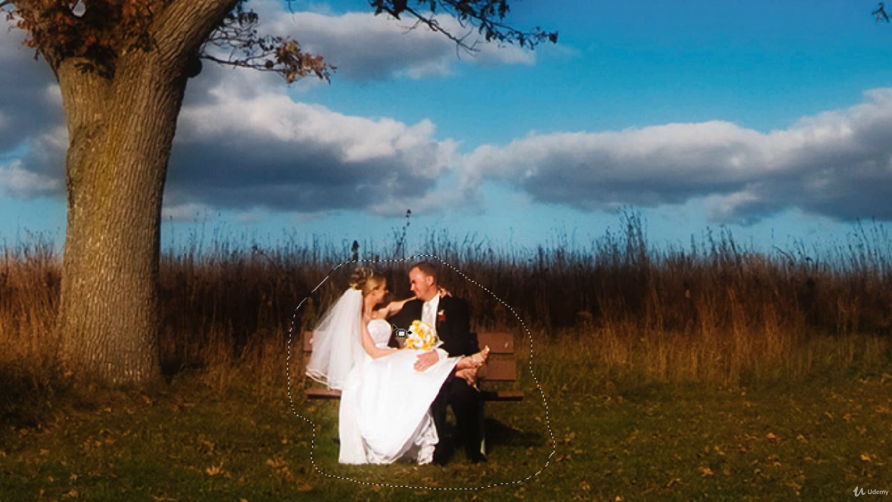